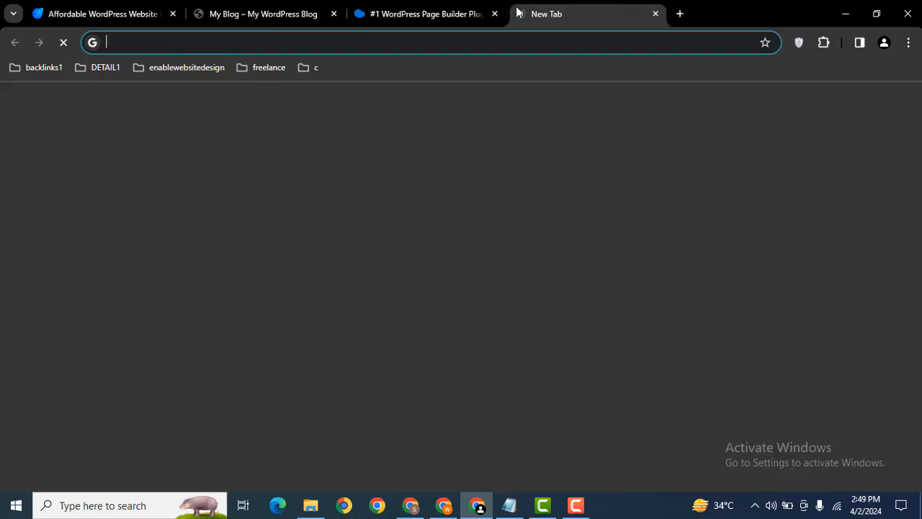
Step: Open the WordPress admin at yt4.newfullhdmovies.com/wp-admin and bring up the installed plugins list in a separate tab
text(https://yt4.newfullhdmovies.com/)
text(wp-admin)
key(Return)
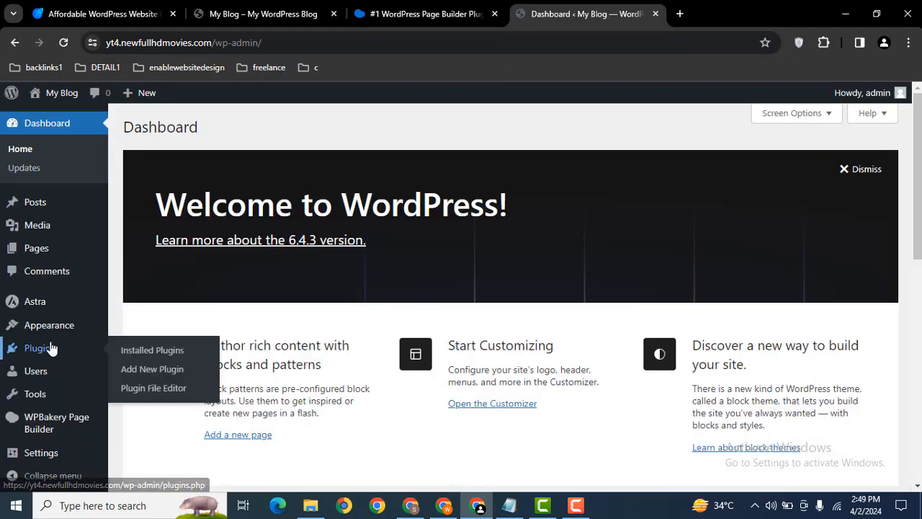
middle_click(51, 348)
click(625, 5)
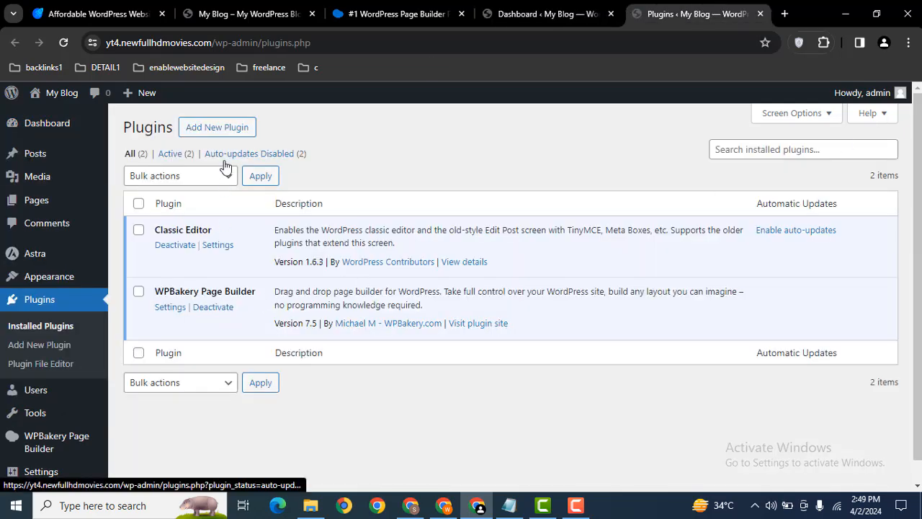
Step: View the WPBakery Page Builder license pricing on wpbakery.com and return to the installed plugins list
click(387, 8)
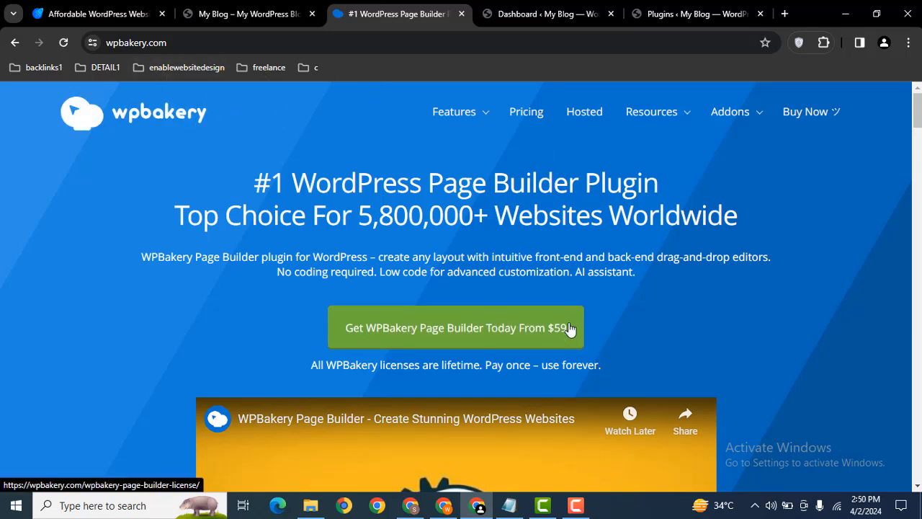
click(527, 115)
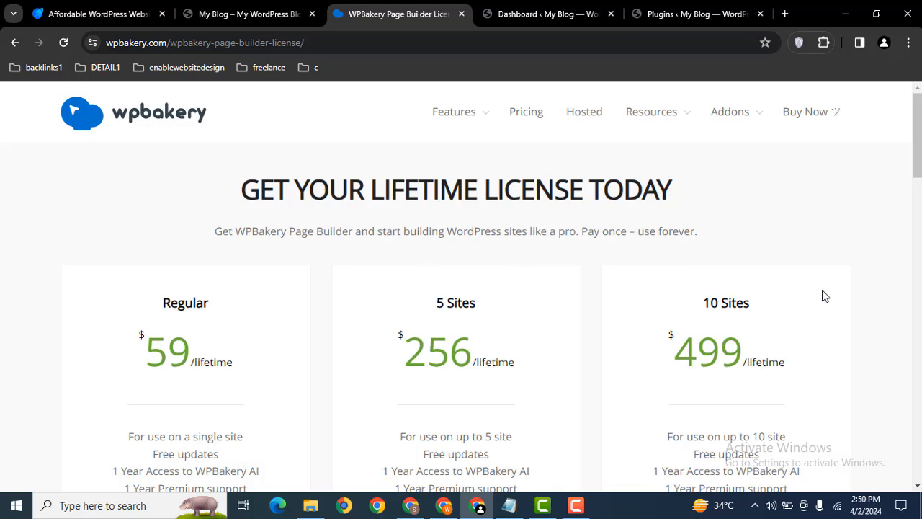
click(677, 5)
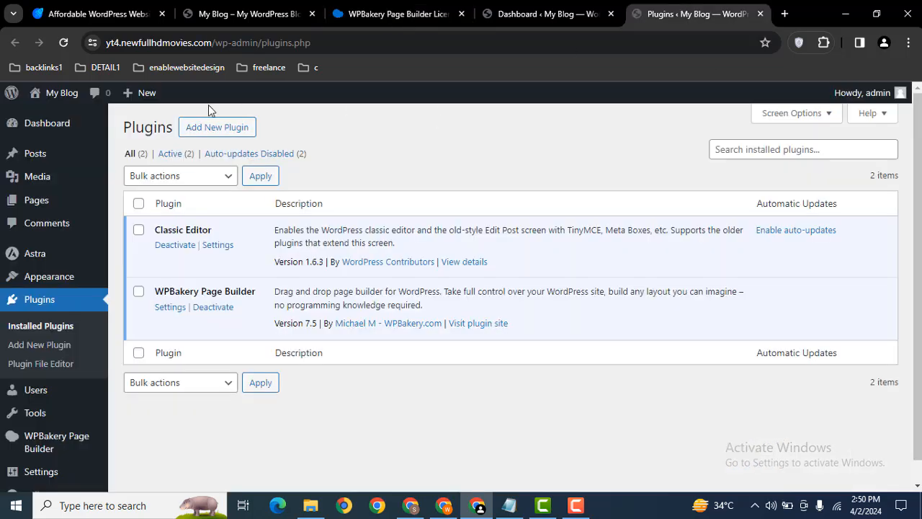
Step: Open the Add Plugins page in a separate tab and show its form for uploading a plugin .zip file
middle_click(201, 127)
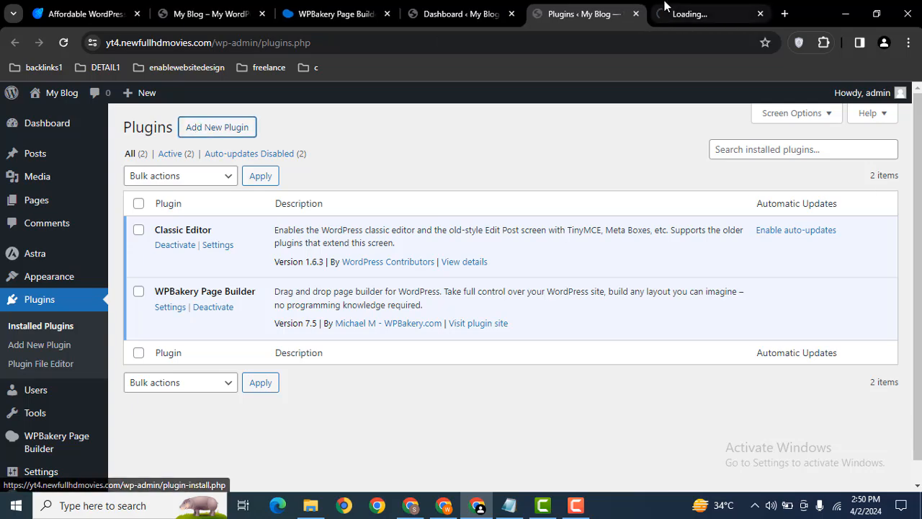
click(688, 6)
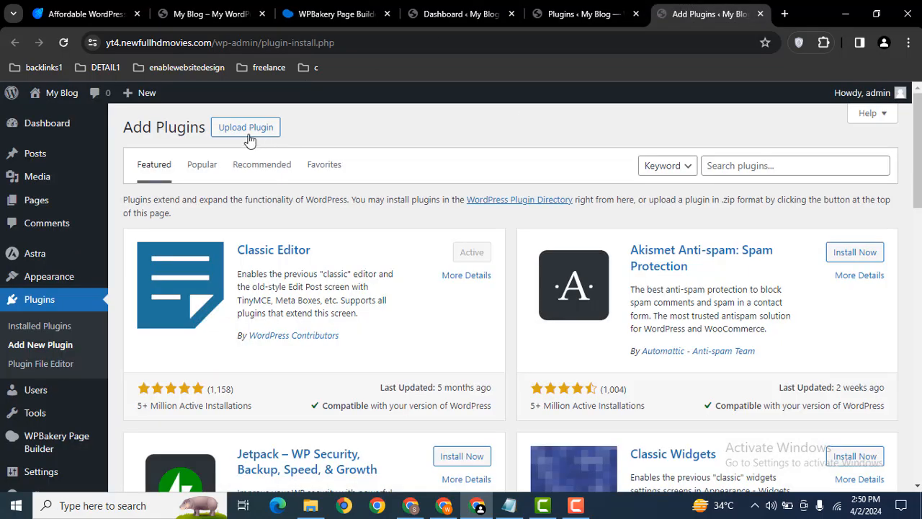
click(245, 134)
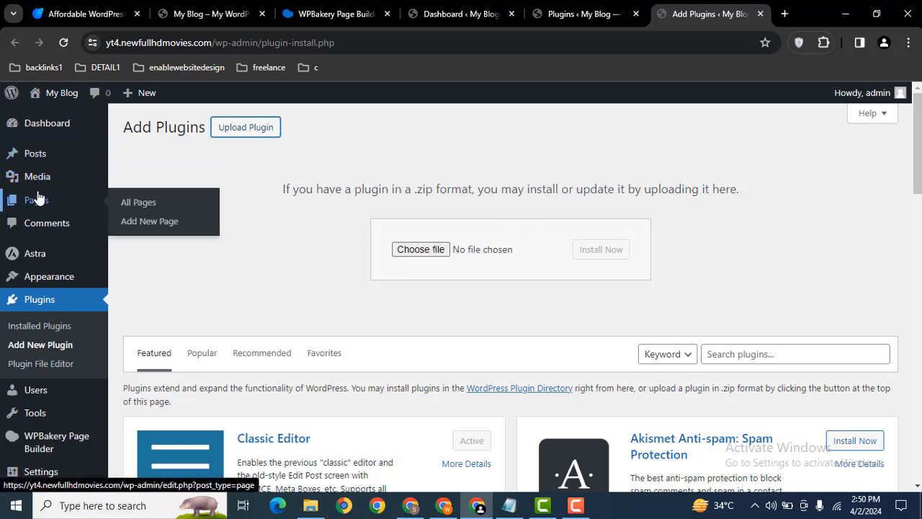
Step: Go to the site's page list and open the Home page for editing in a separate tab
mouse_move(80, 208)
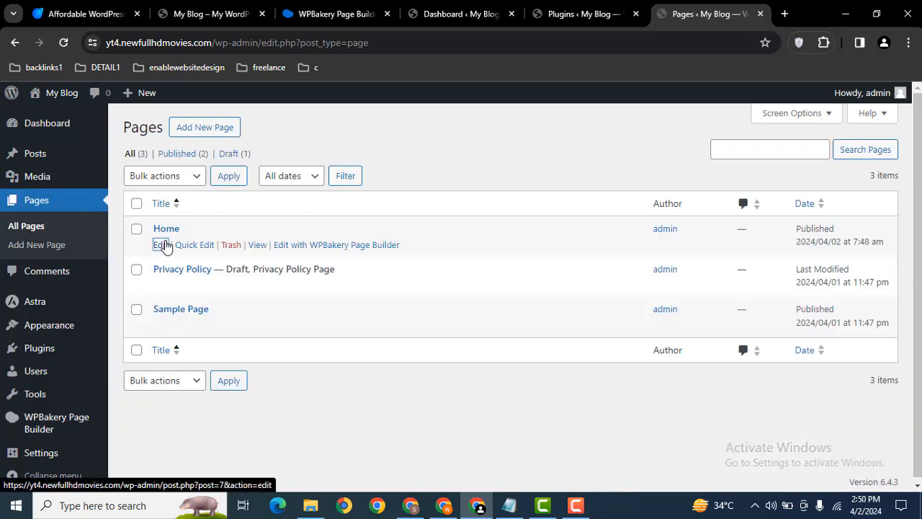
middle_click(161, 244)
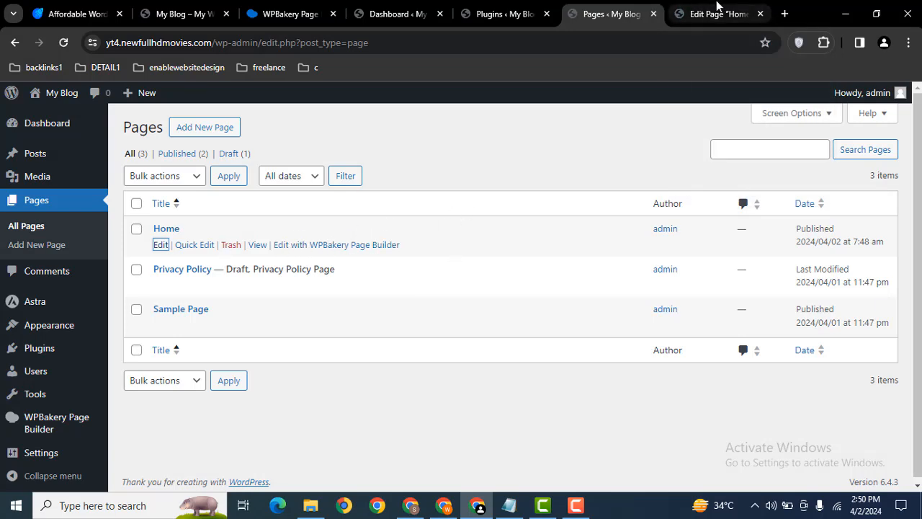
click(719, 7)
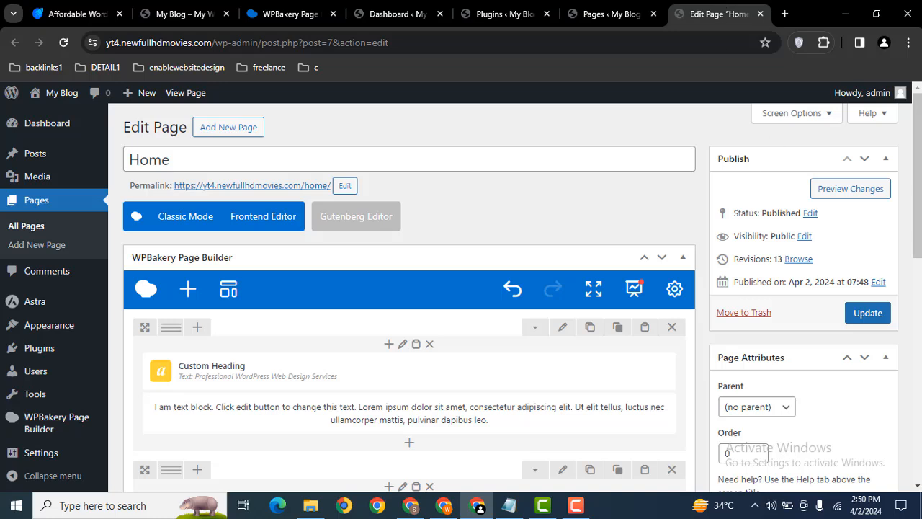
Step: Add a new row below the Image Carousel row and insert an Accordion element into it
scroll(461, 297, down, 1)
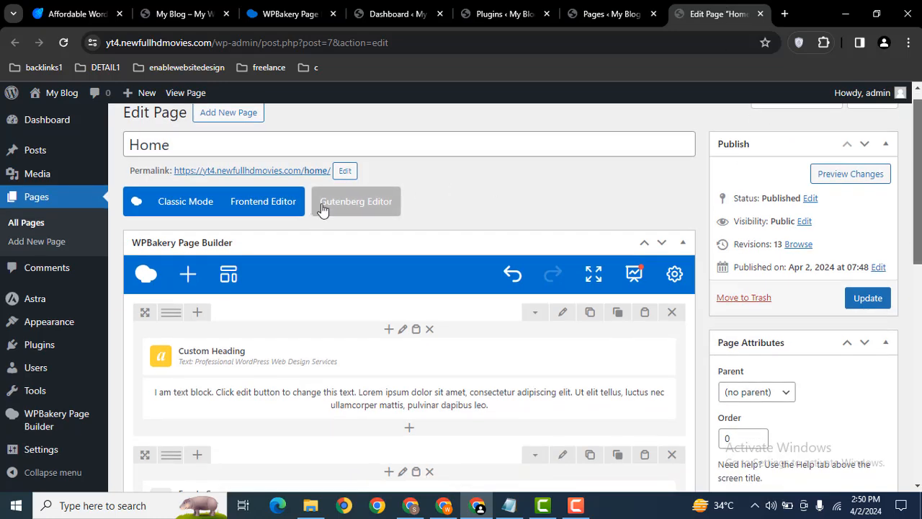
scroll(780, 292, down, 4)
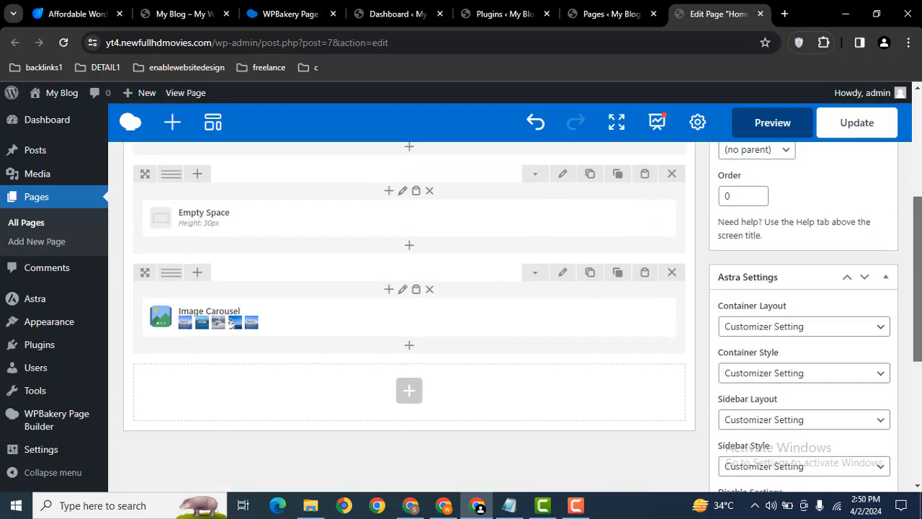
scroll(780, 291, down, 1)
click(409, 305)
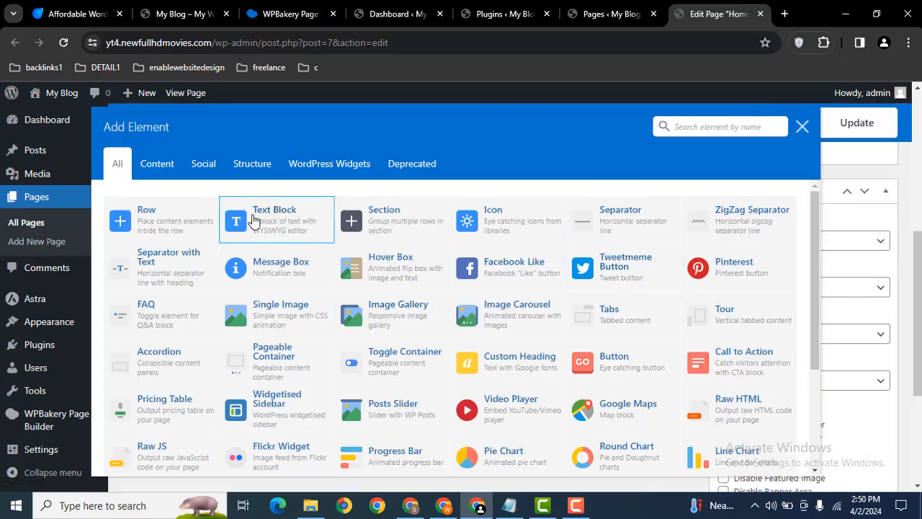
click(154, 220)
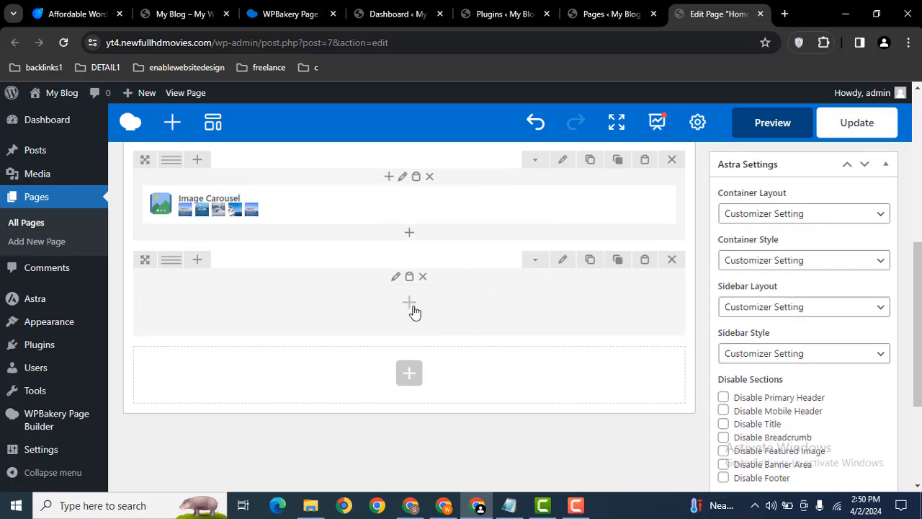
click(414, 311)
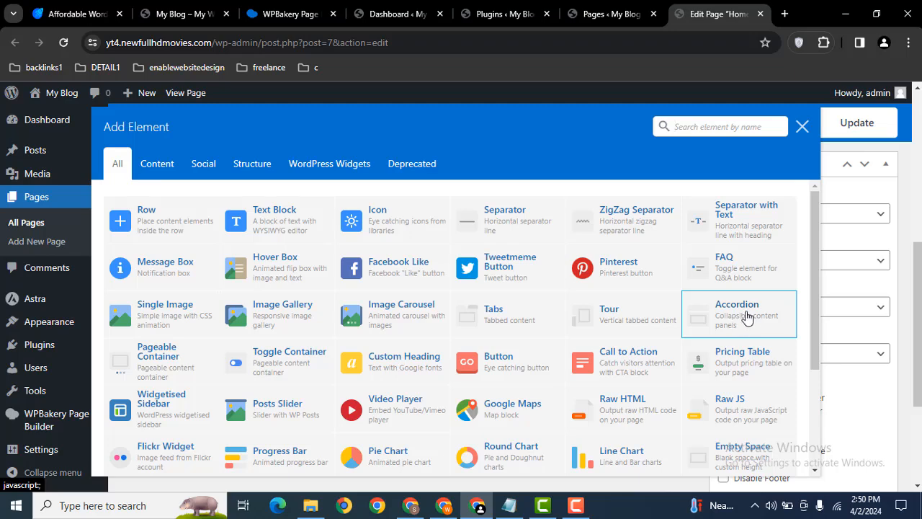
click(747, 312)
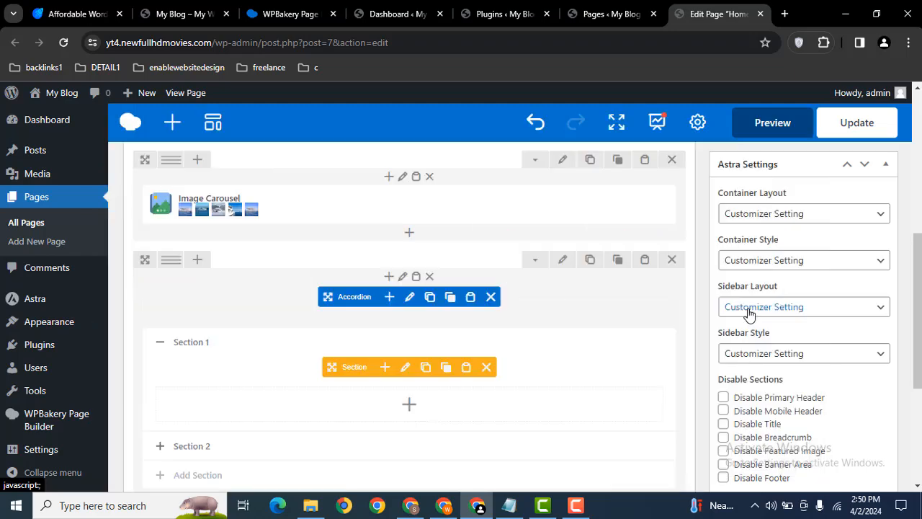
Step: Open the Accordion element's settings and enter "This is Accordion" as the widget title
scroll(692, 302, down, 1)
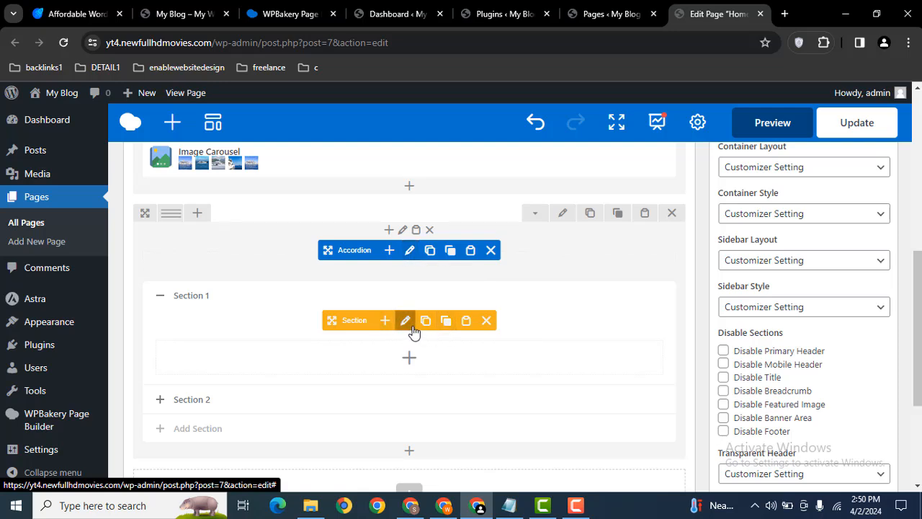
click(409, 250)
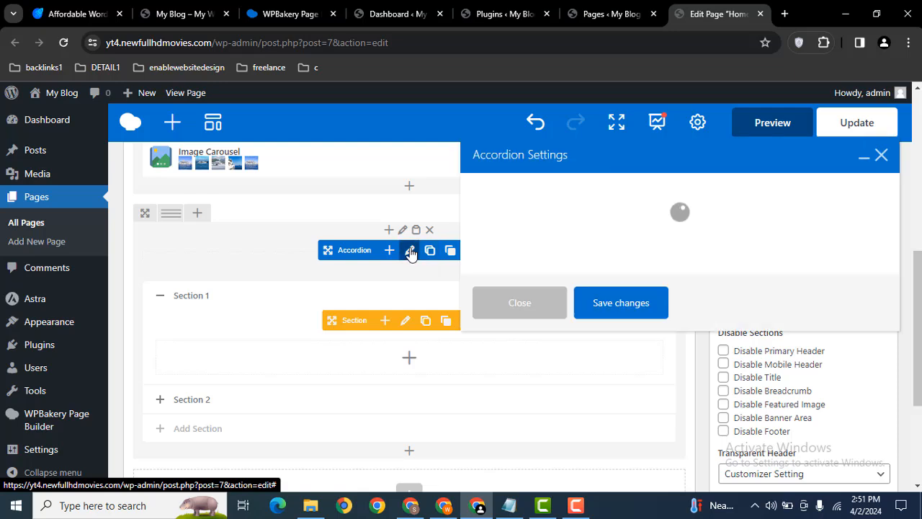
click(580, 250)
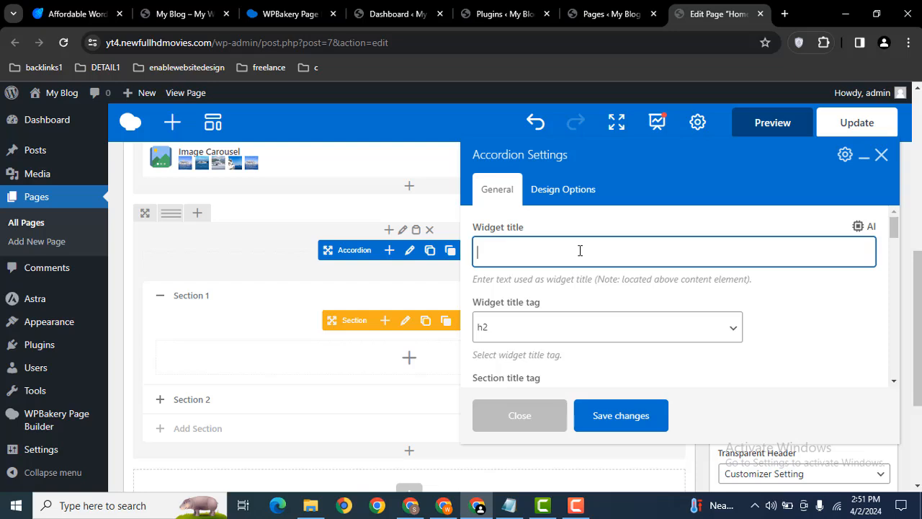
key(Caps_Lock)
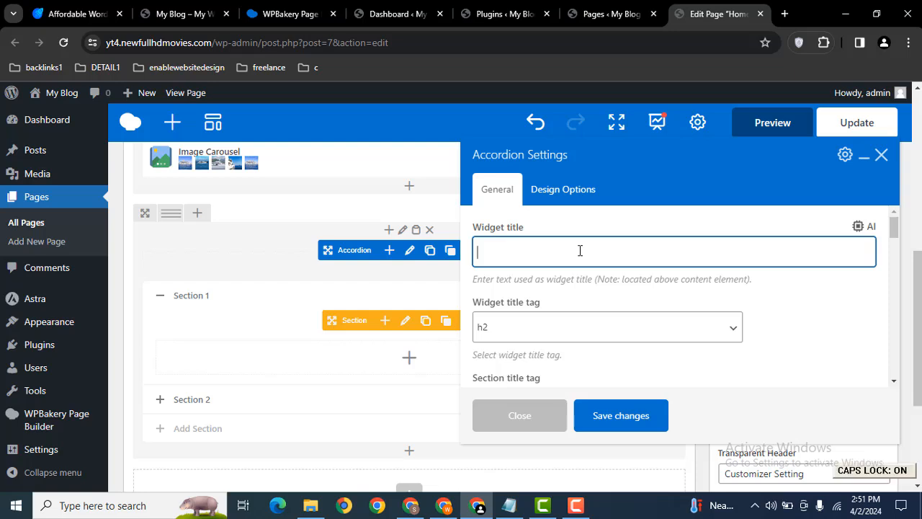
text(This is Accordion)
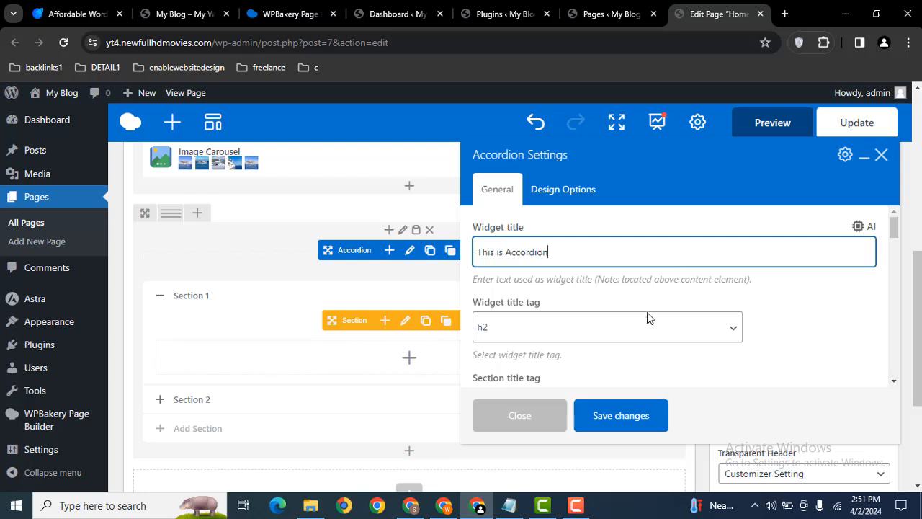
Step: Set the accordion's section title tag to h3 and its style to Modern
drag(891, 229, 892, 240)
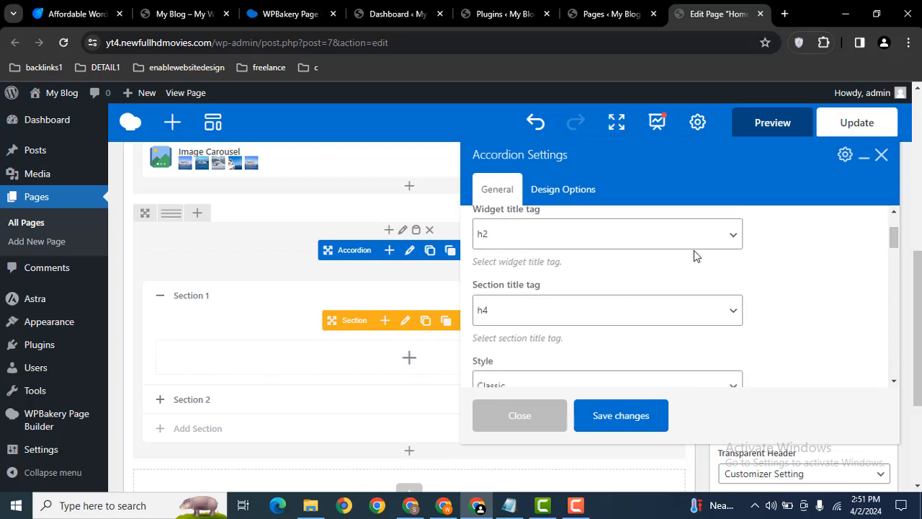
click(622, 306)
click(494, 359)
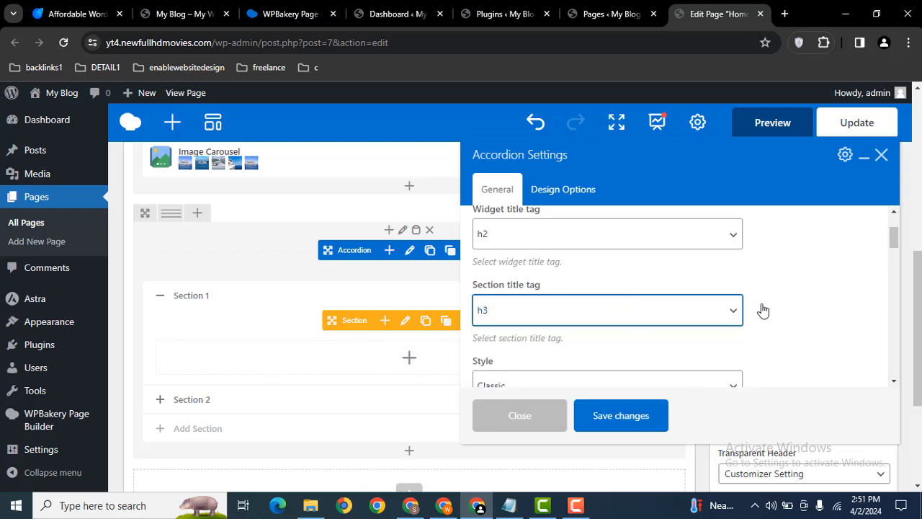
drag(897, 240, 893, 249)
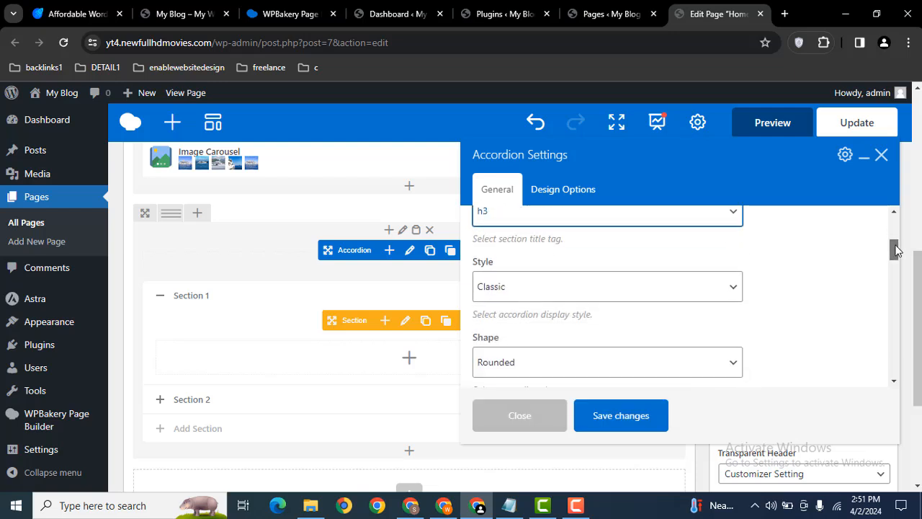
click(656, 296)
click(609, 323)
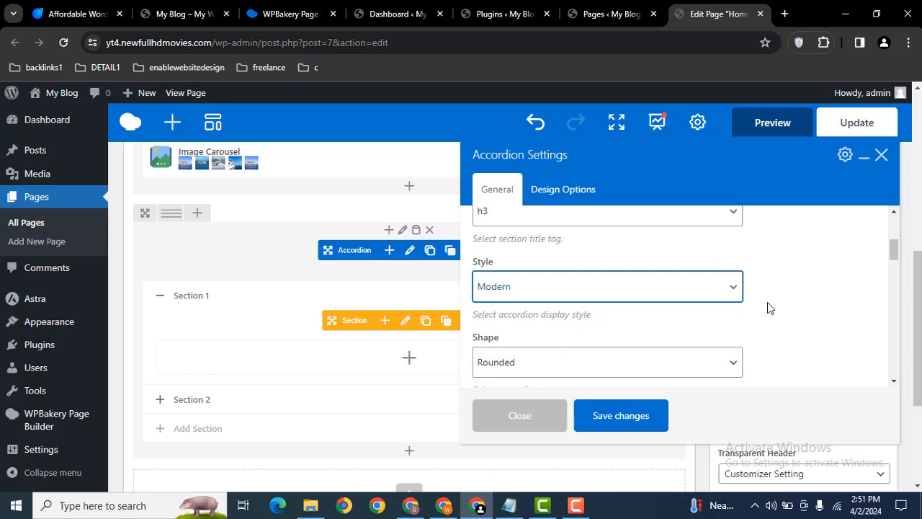
Step: Keep the accordion shape Rounded and set its color to Mulled Wine after trying Black
drag(897, 246, 894, 259)
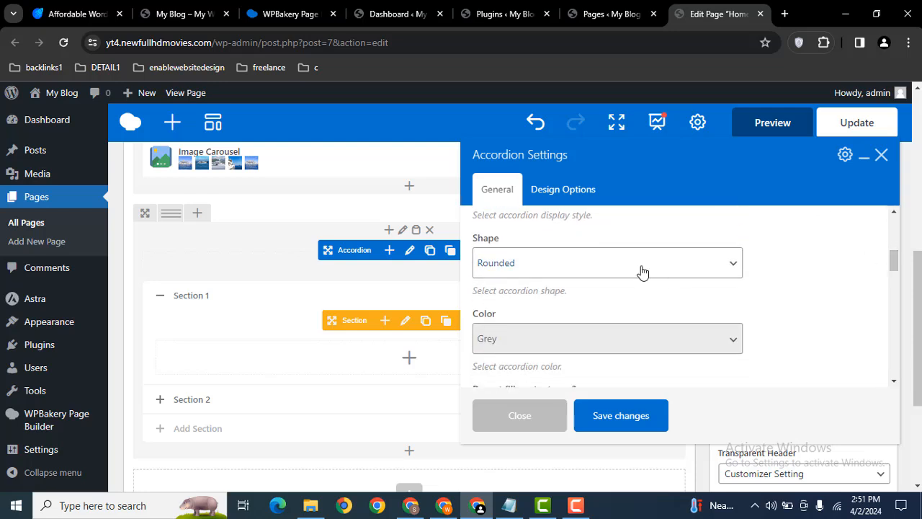
click(617, 265)
click(620, 265)
click(598, 343)
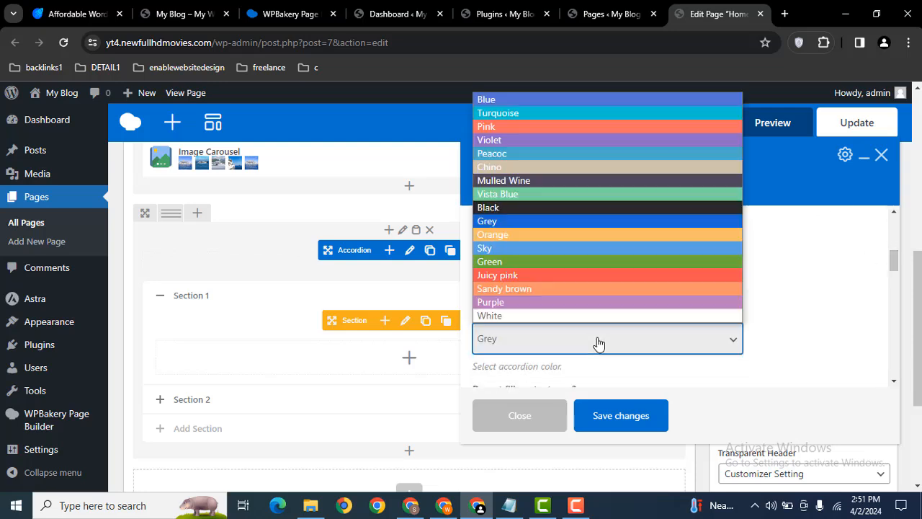
click(571, 207)
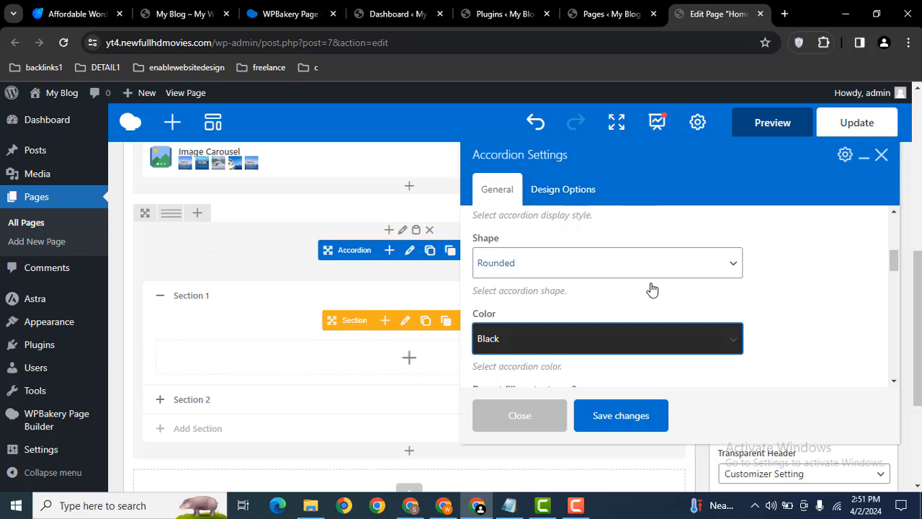
click(582, 337)
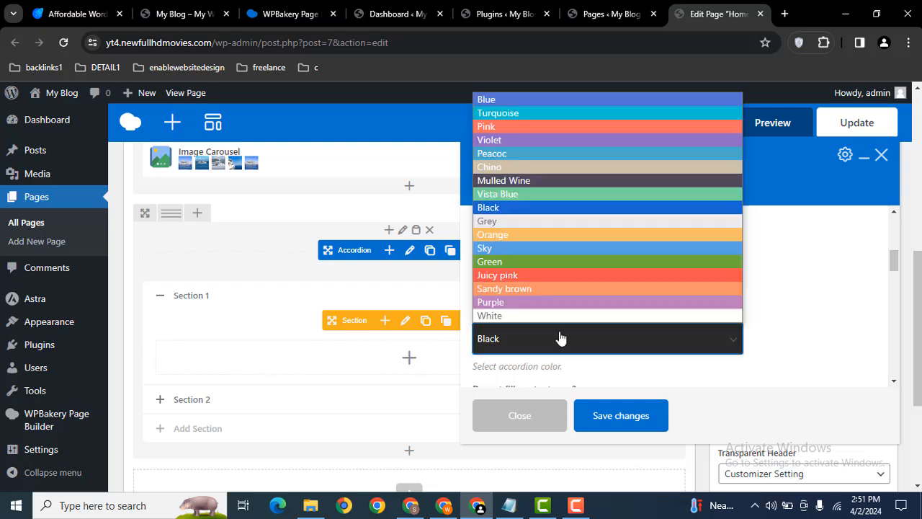
click(545, 181)
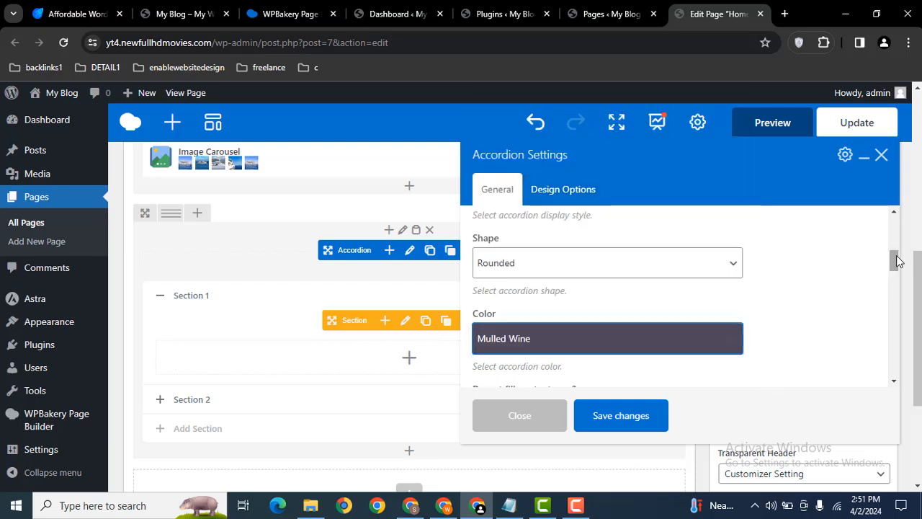
Step: Set the accordion's section title alignment to Center and save the Accordion settings
drag(896, 258, 898, 302)
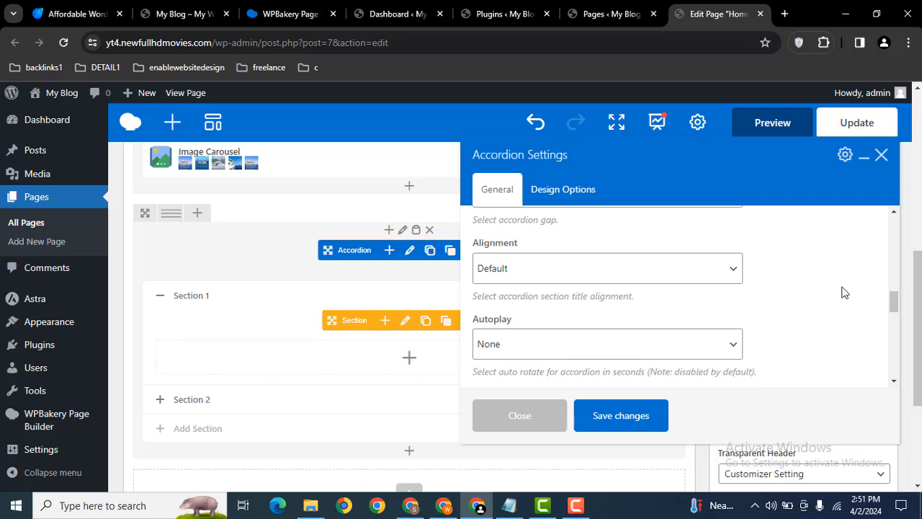
click(696, 280)
click(603, 331)
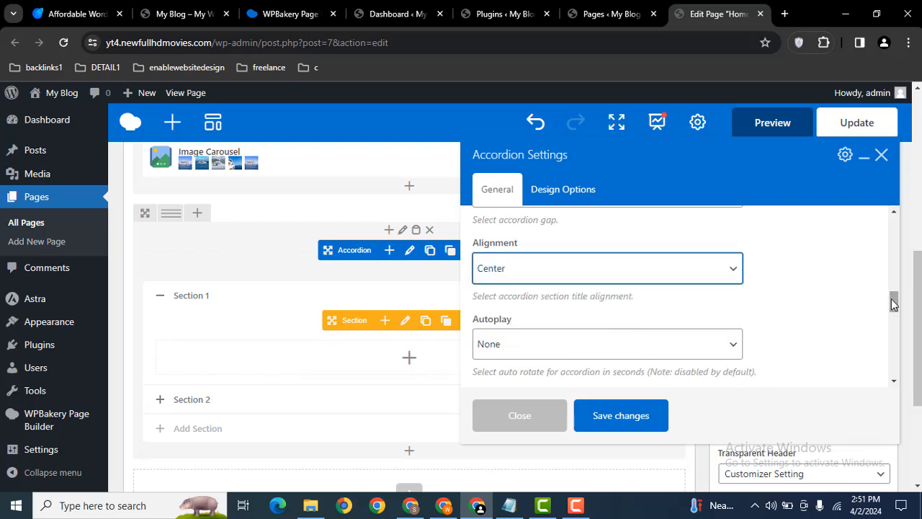
drag(893, 302, 893, 332)
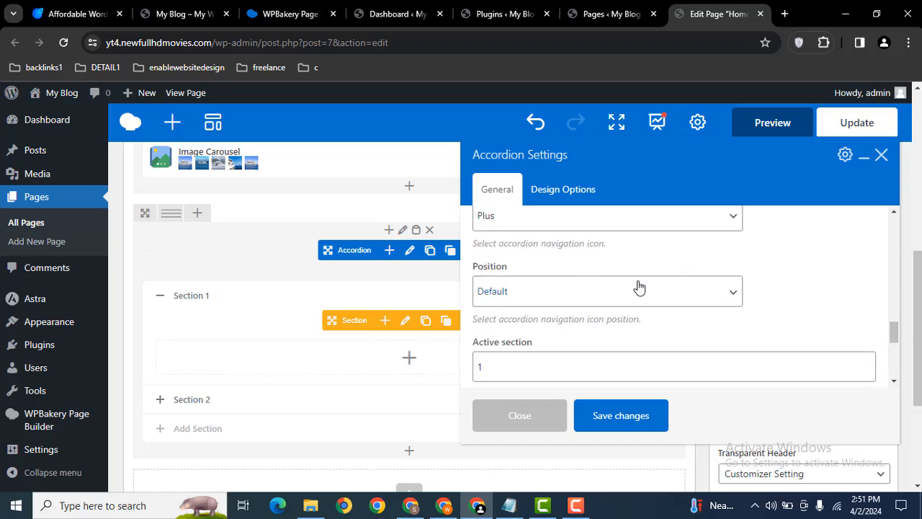
click(613, 416)
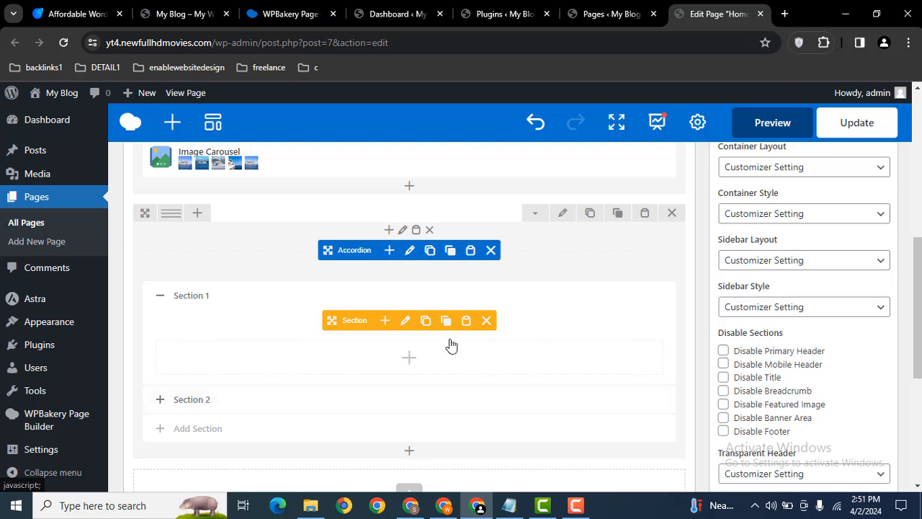
Step: Change the title of the accordion's Section 1 to "Question #1" and save the section settings
click(404, 321)
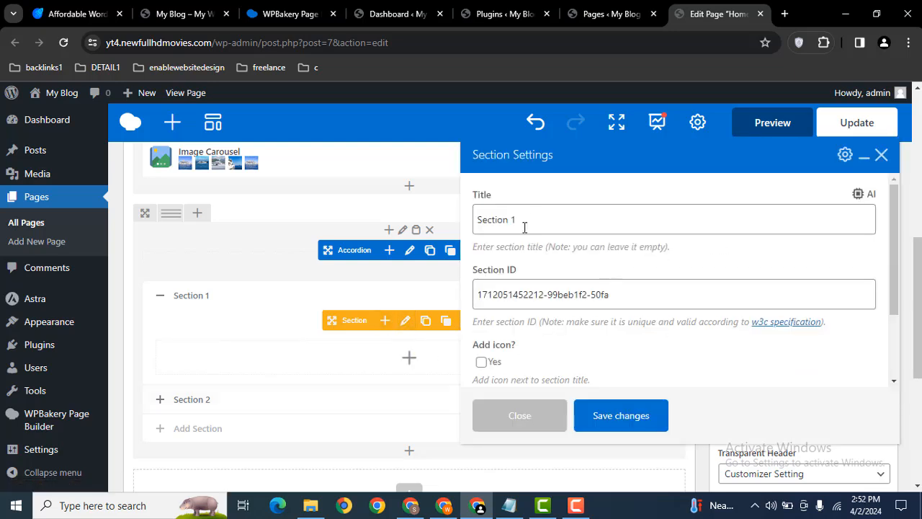
triple_click(524, 228)
key(Caps_Lock)
text(Ques)
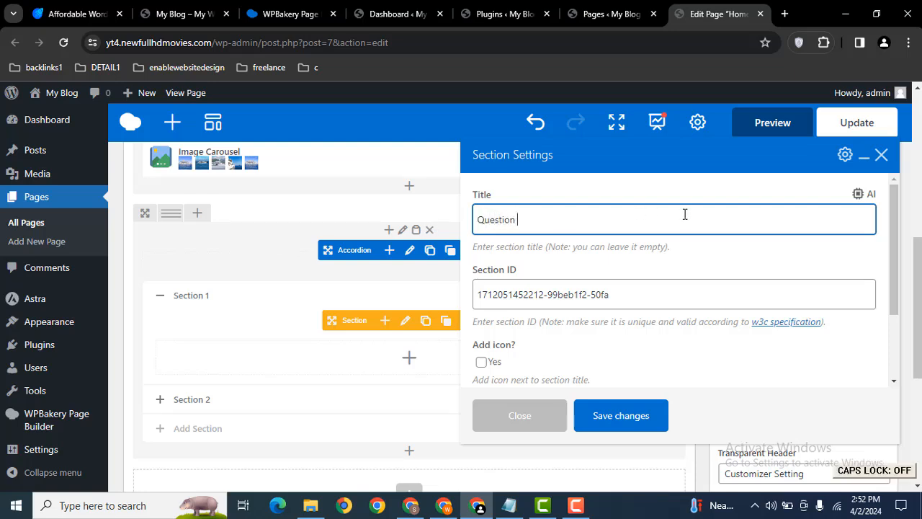
text(tion #1)
key(ctrl+a)
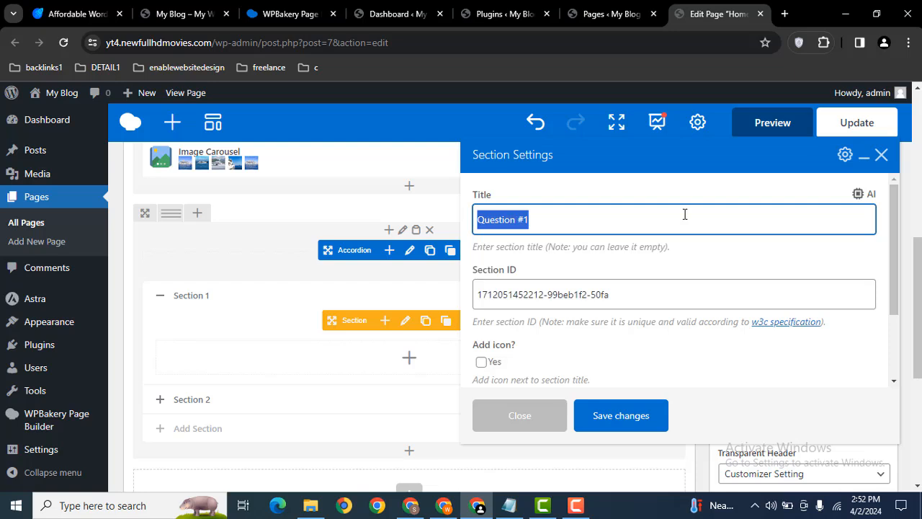
click(819, 230)
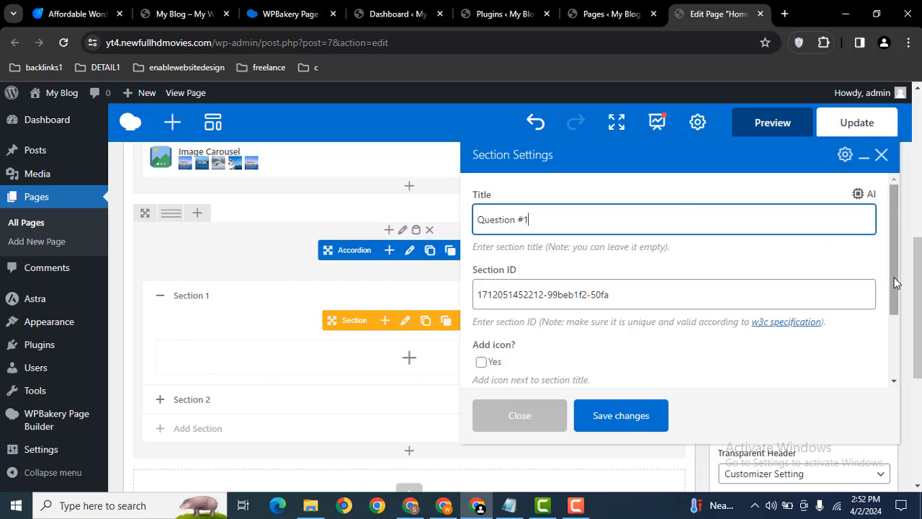
scroll(892, 281, down, 2)
click(631, 421)
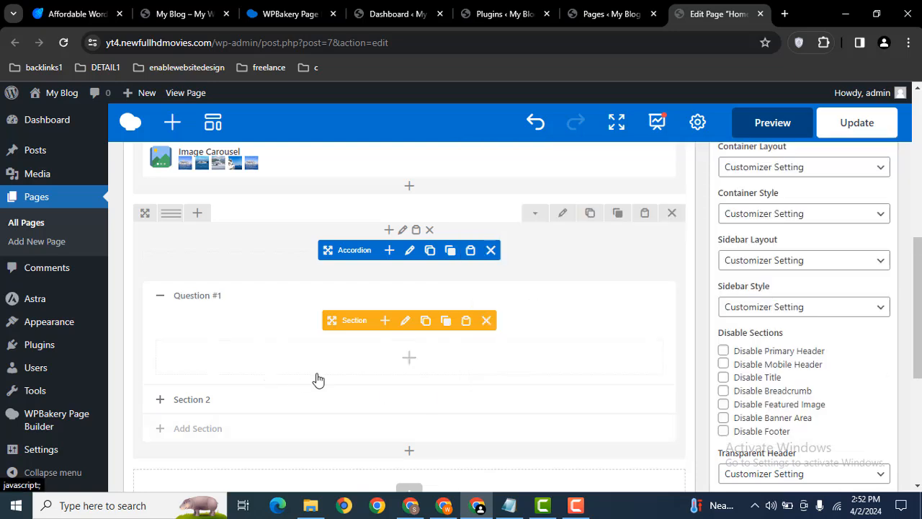
Step: Add a Text Block element inside the Question #1 section, keep its placeholder text, and save it
click(410, 358)
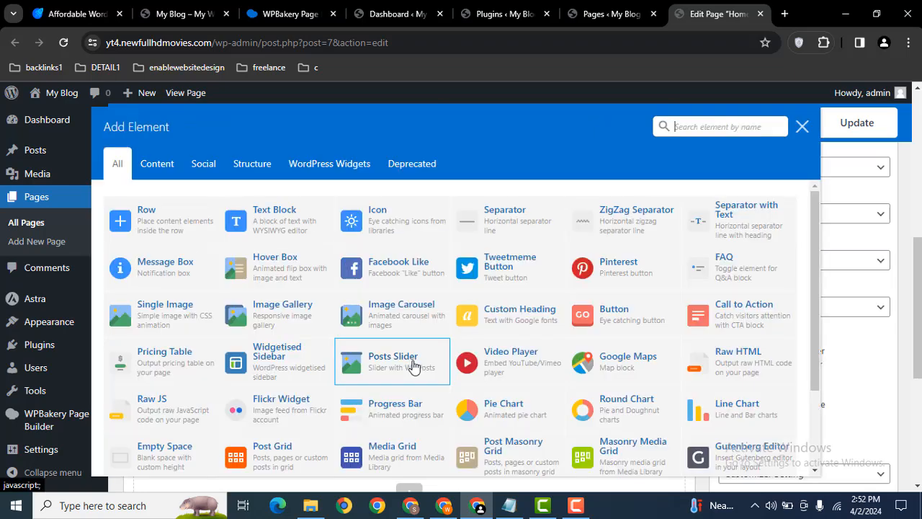
click(288, 214)
scroll(848, 450, down, 1)
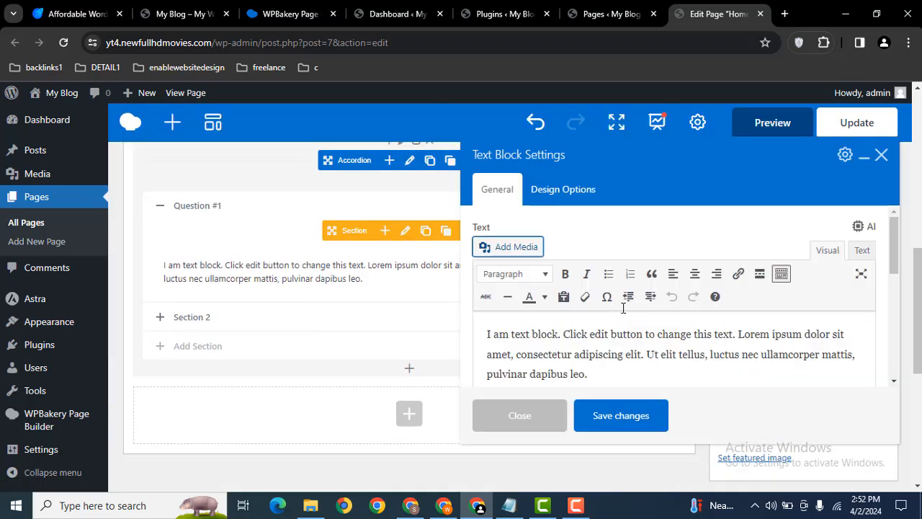
drag(779, 336, 590, 336)
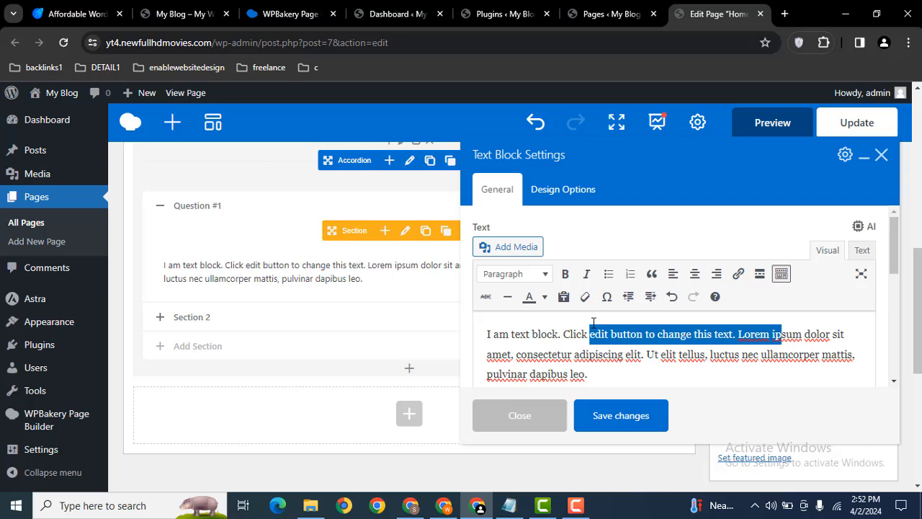
click(613, 354)
click(621, 416)
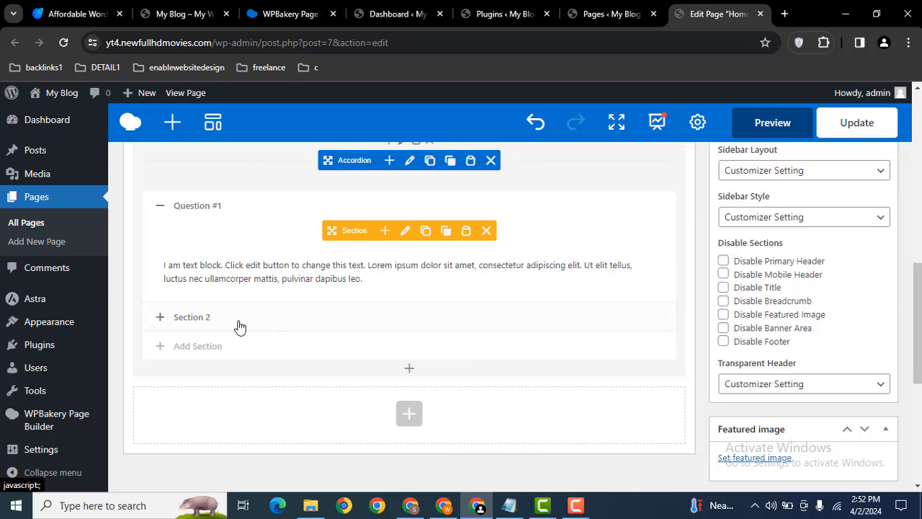
Step: Expand Section 2 of the accordion and add a Single Image element inside it
click(192, 317)
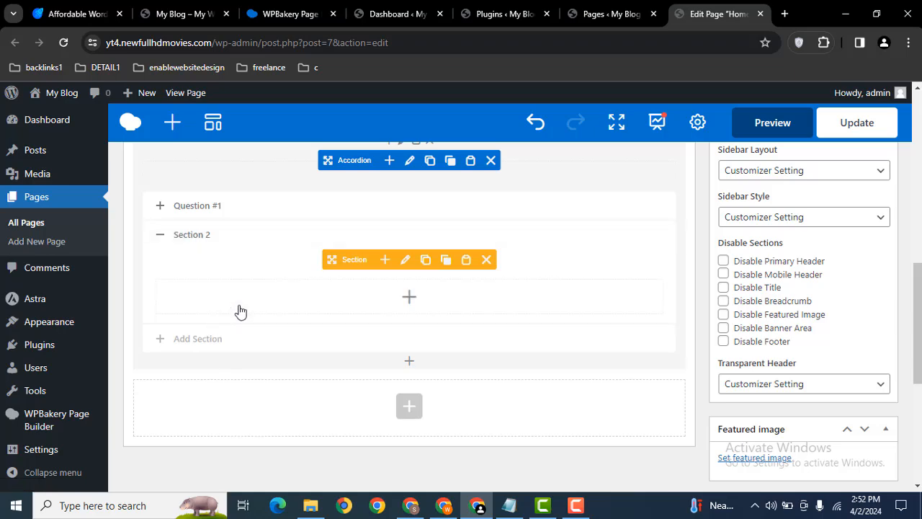
click(421, 298)
click(205, 311)
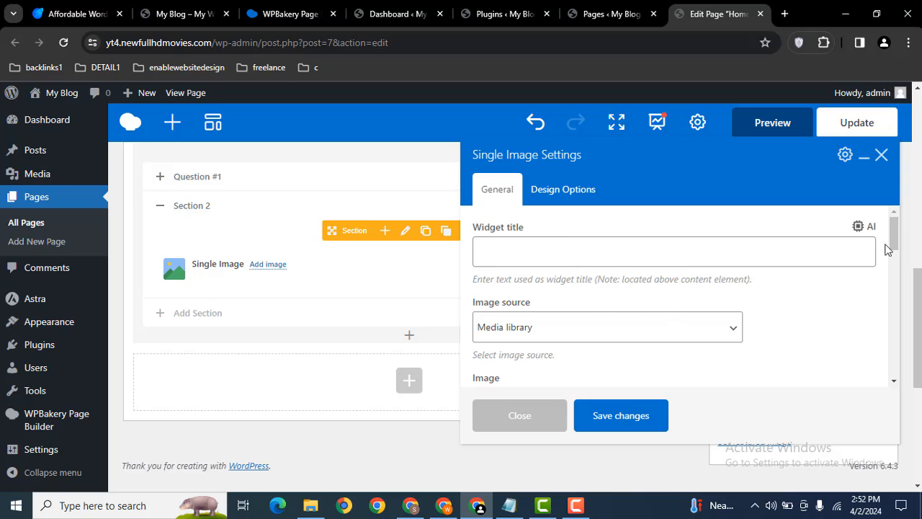
Step: Choose 4.jpg from the media library as the Single Image element's image and save the element's settings
scroll(890, 249, down, 2)
click(499, 353)
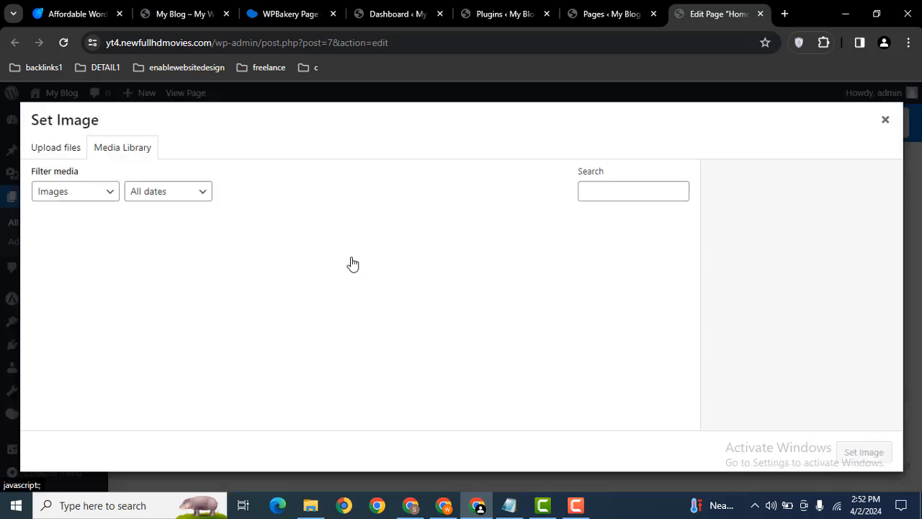
click(38, 153)
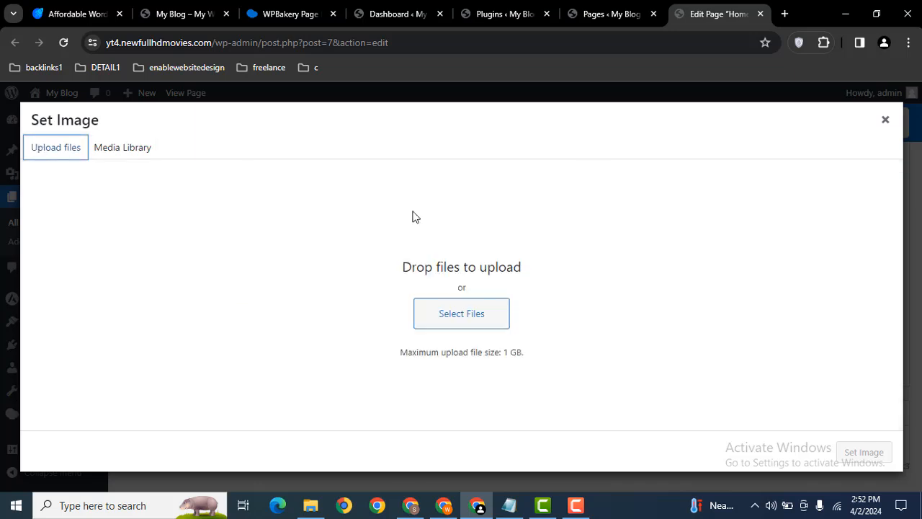
click(119, 148)
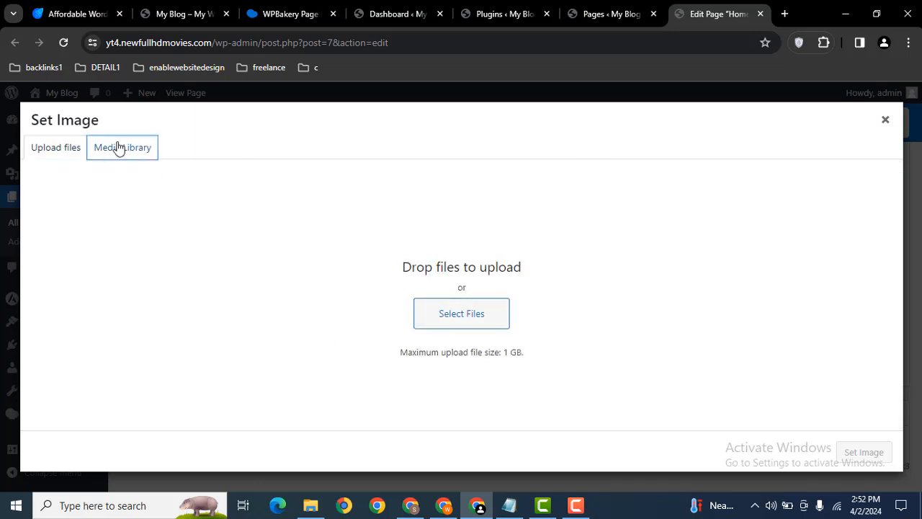
click(173, 274)
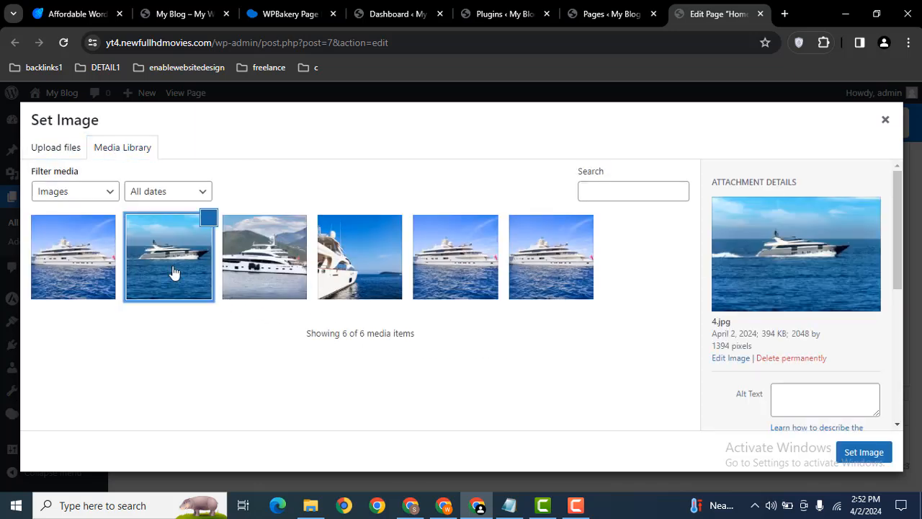
click(863, 451)
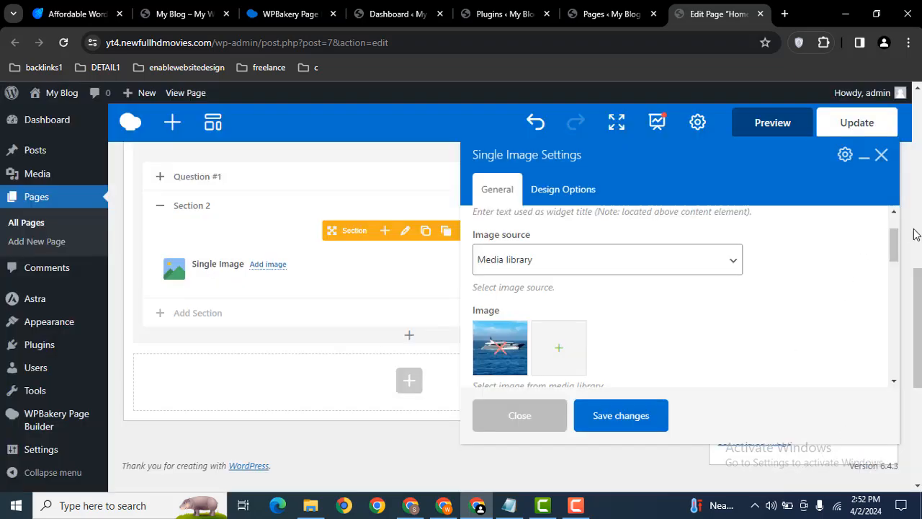
scroll(893, 245, down, 3)
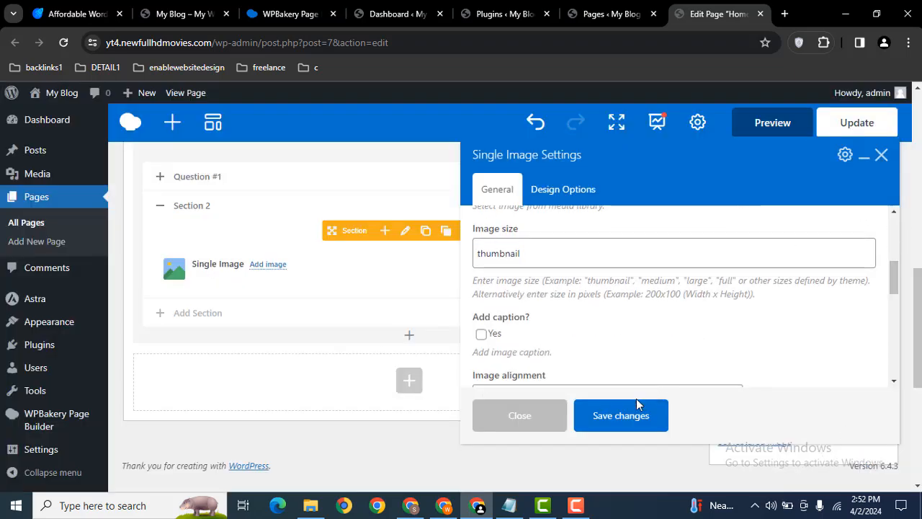
click(621, 415)
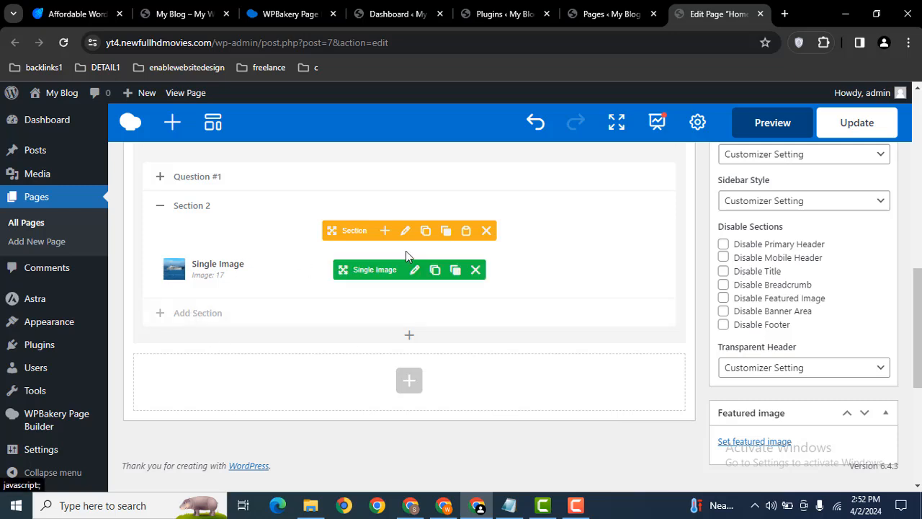
Step: Duplicate the accordion's Section 2 twice, including its image
click(425, 231)
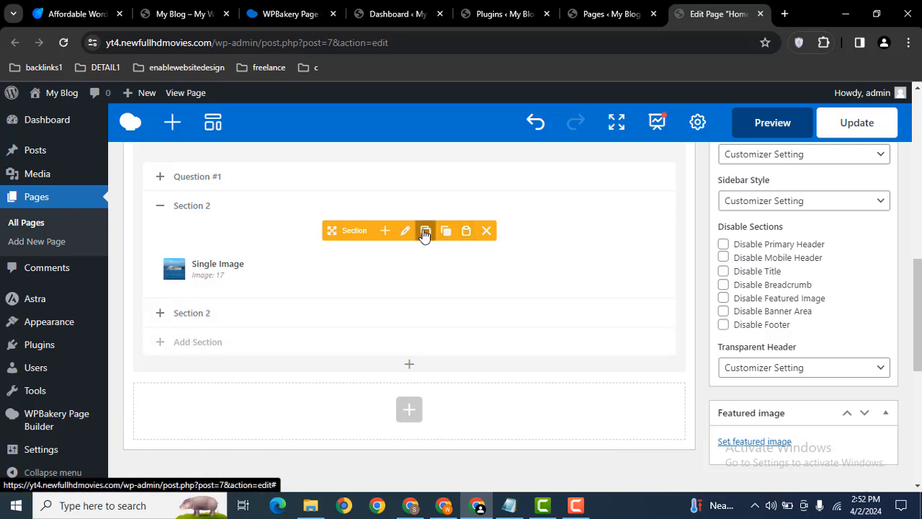
click(425, 231)
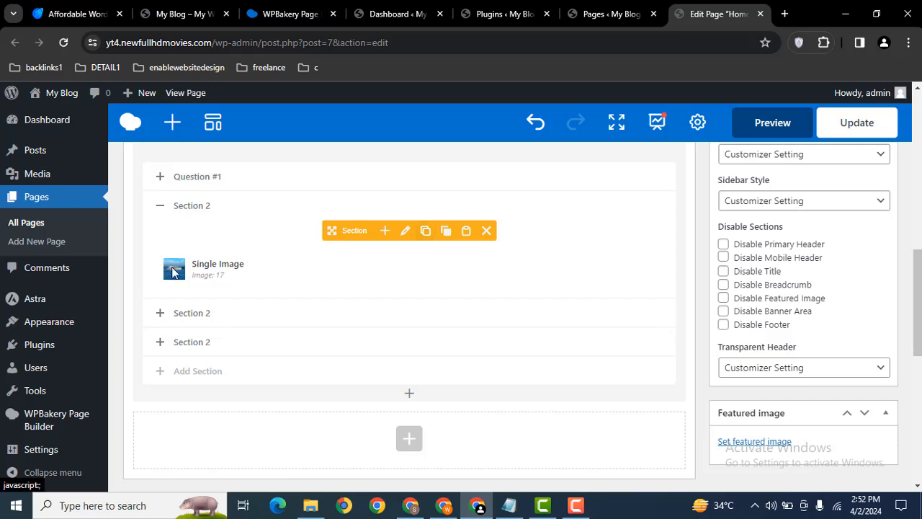
click(186, 207)
click(193, 208)
Step: Change the title of the original, expanded Section 2 to "Question #2" and save the section settings
click(405, 230)
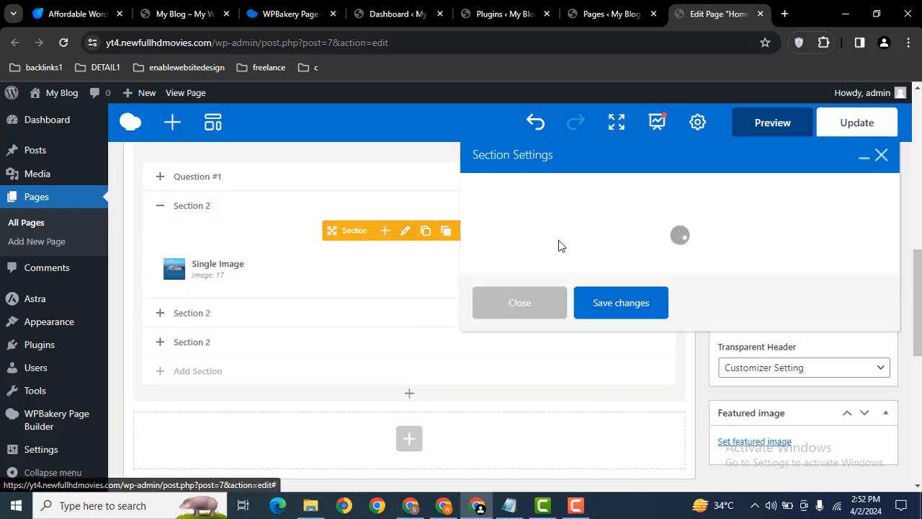
click(541, 222)
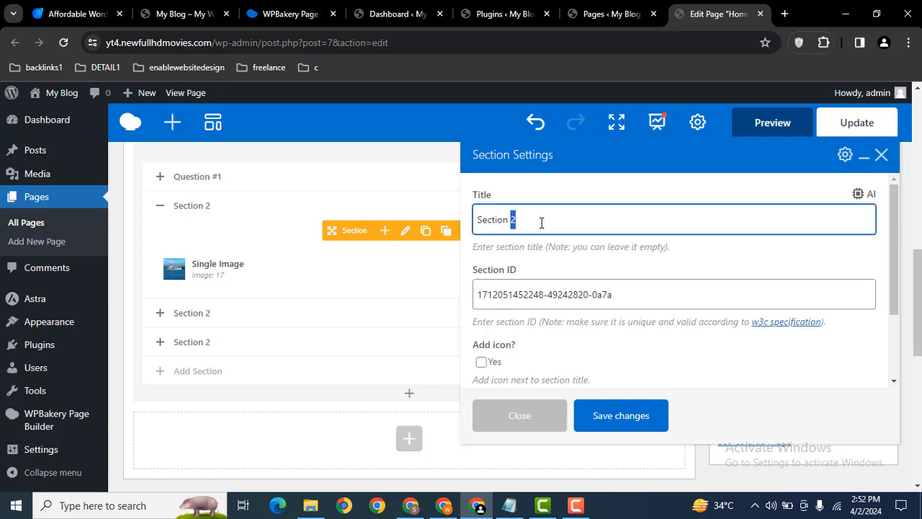
key(ctrl+a)
key(Caps_Lock)
text(Q)
key(Caps_Lock)
text(ues)
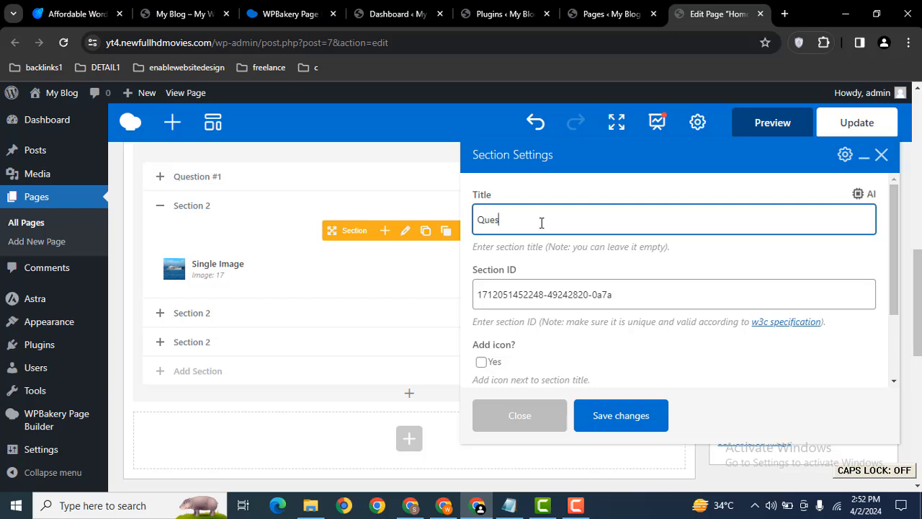
text(tion #2)
click(626, 428)
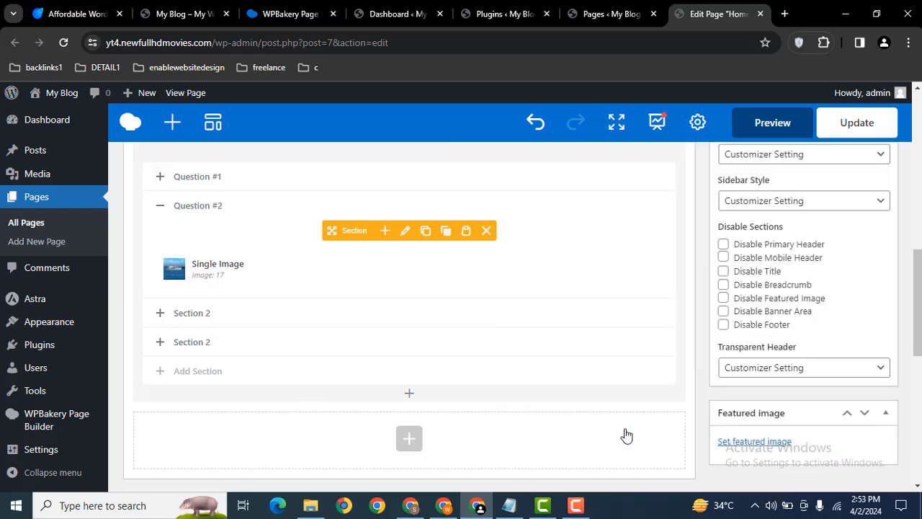
Step: Preview the Home page and check the accordion by switching between its Question #1 and Question #2 sections
click(771, 126)
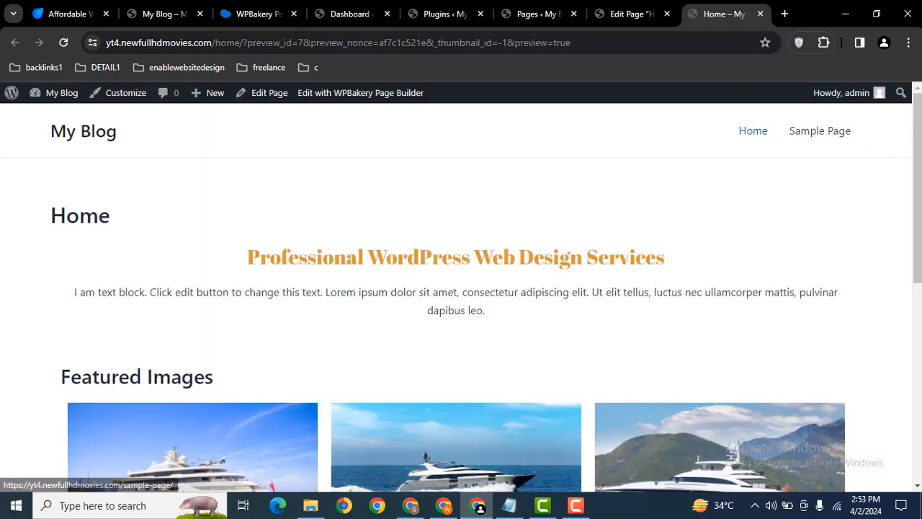
scroll(886, 144, down, 2)
scroll(461, 288, down, 3)
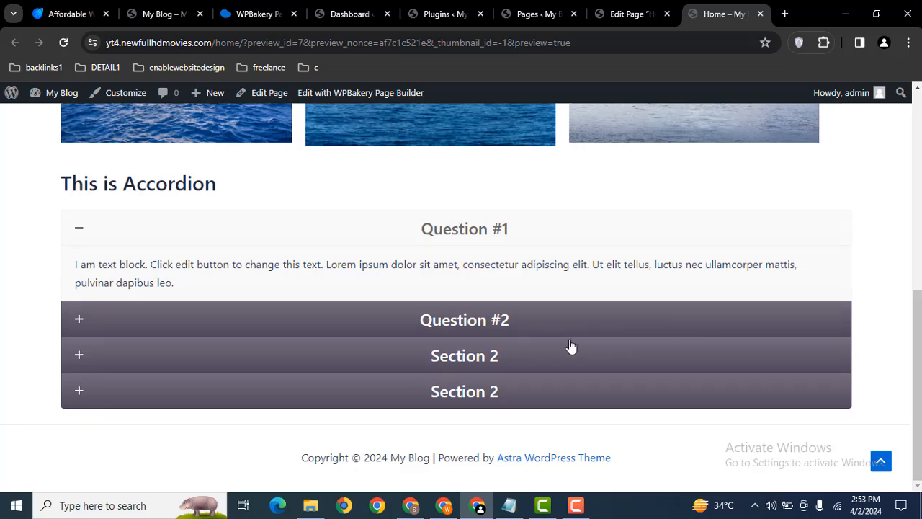
click(342, 320)
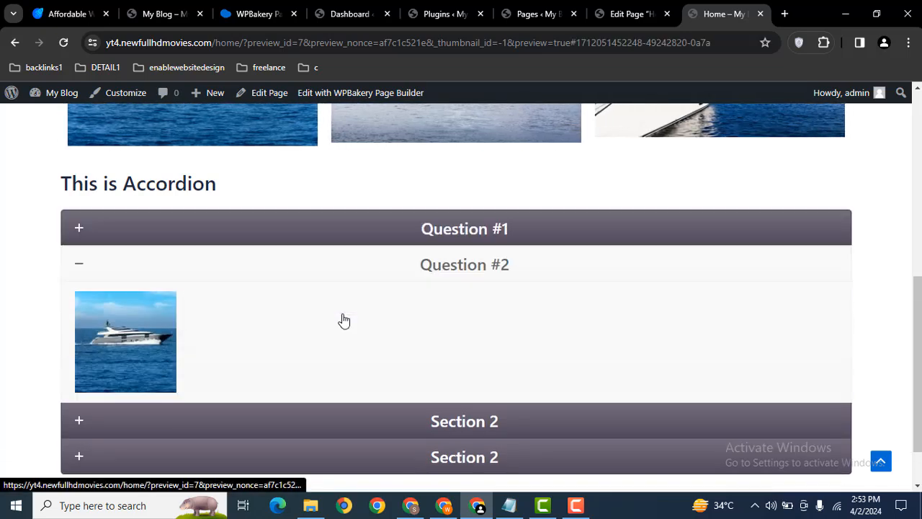
click(303, 234)
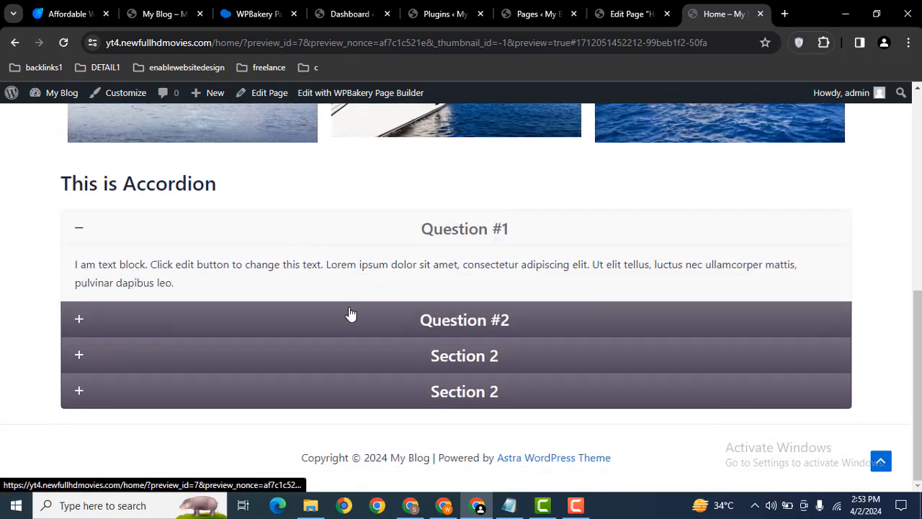
click(350, 358)
click(416, 276)
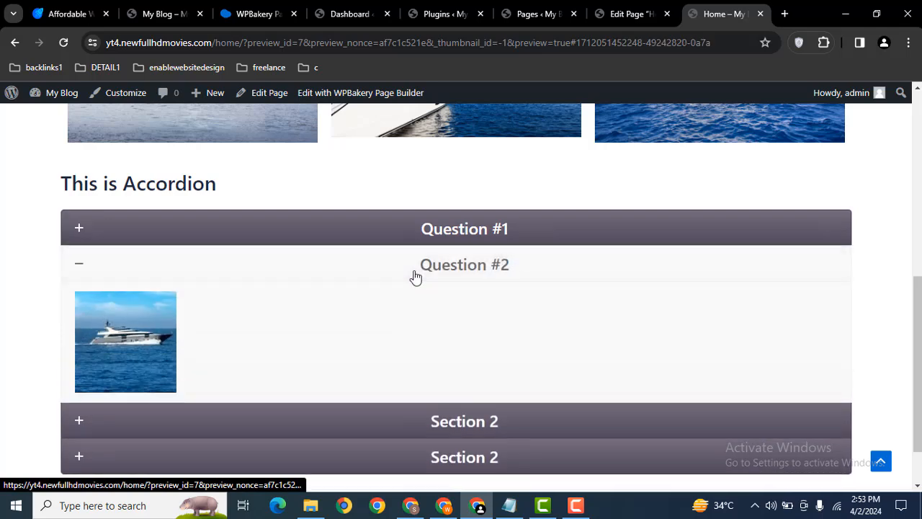
click(393, 234)
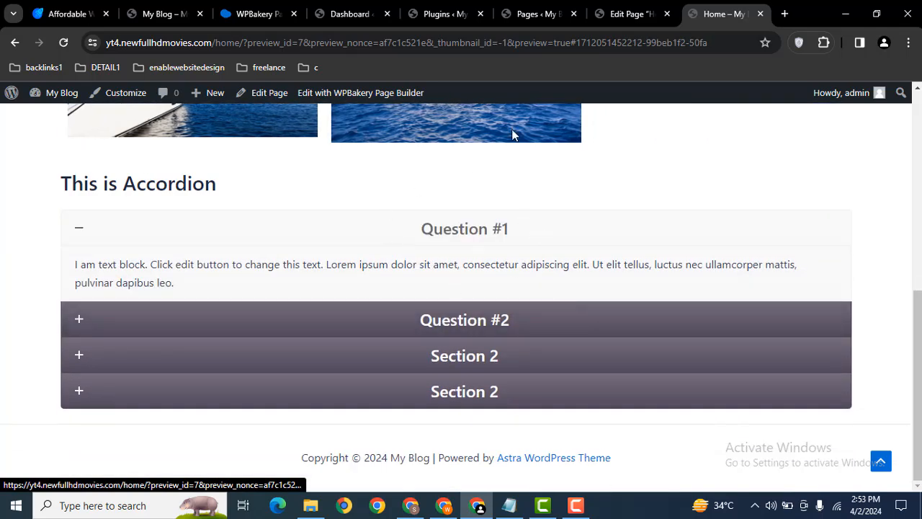
Step: Return to the Home page editor and update the published page
click(617, 6)
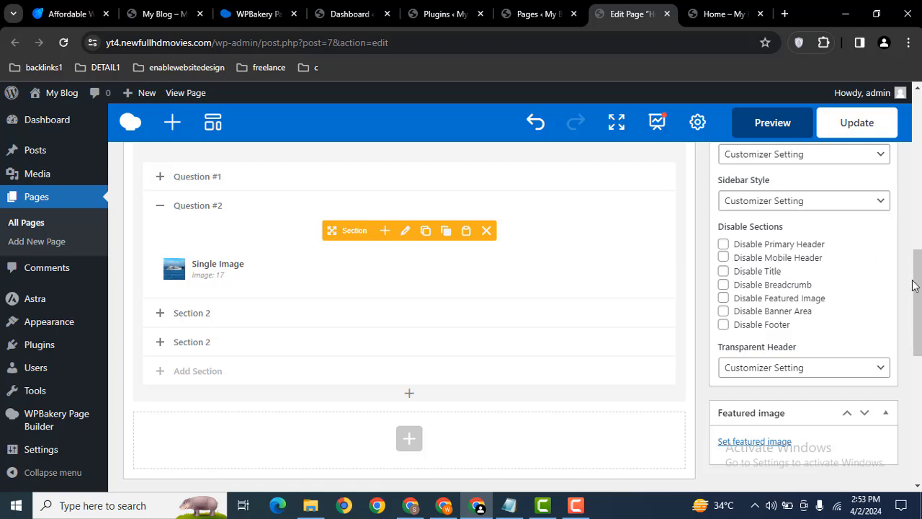
drag(915, 278, 883, 137)
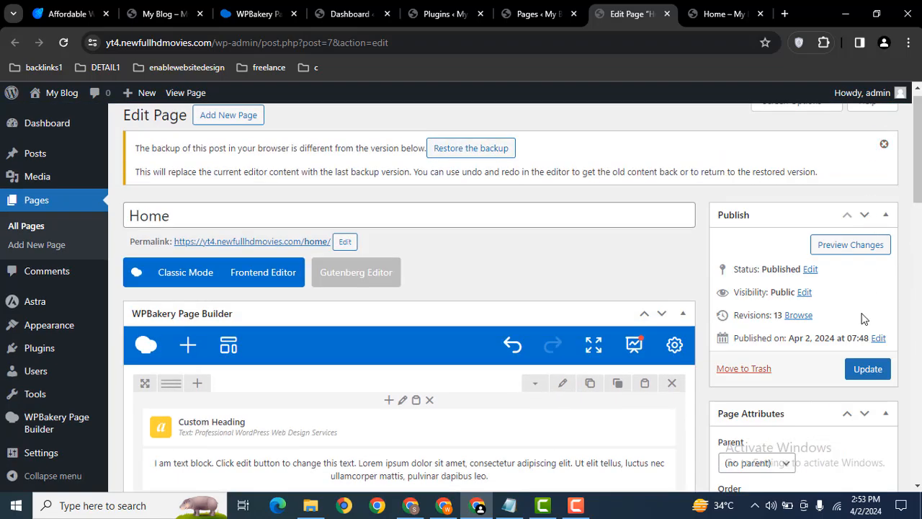
click(860, 371)
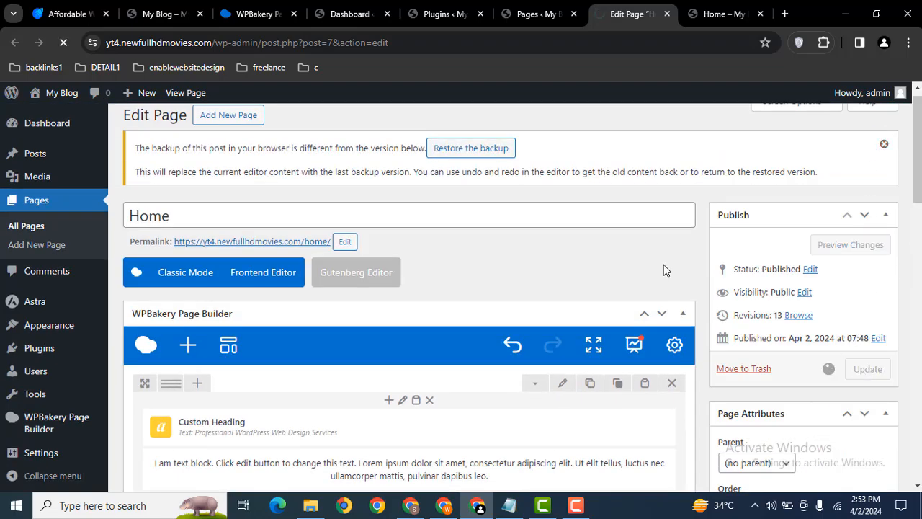